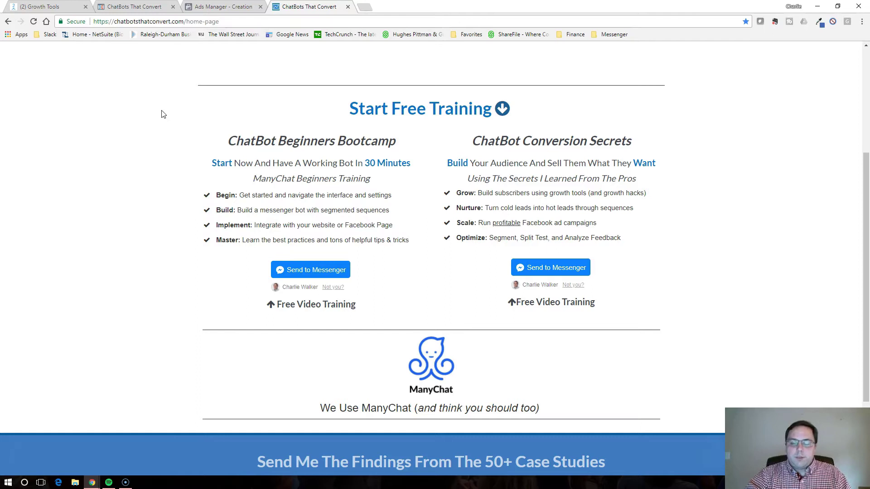
- Bring up ManyChat's Growth Tools list after a look at the live ChatBots That Convert home page
{"action": "left_click", "coordinate": [57, 6]}
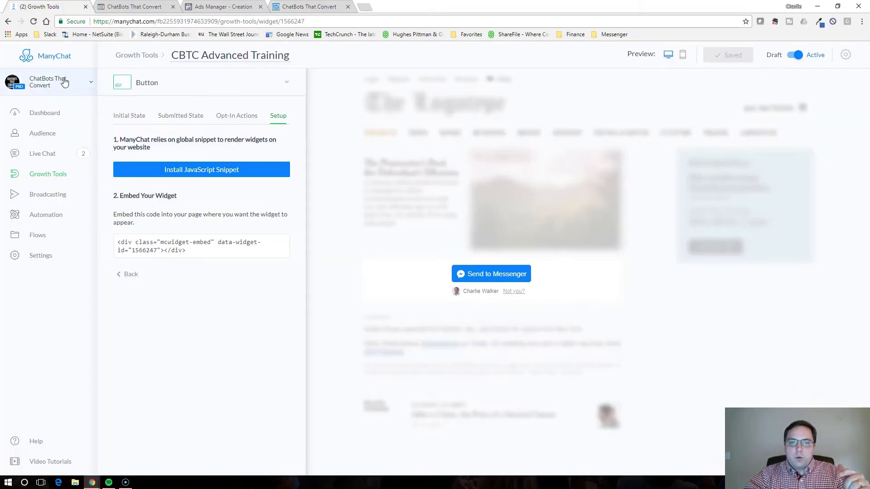
{"action": "left_click", "coordinate": [68, 179]}
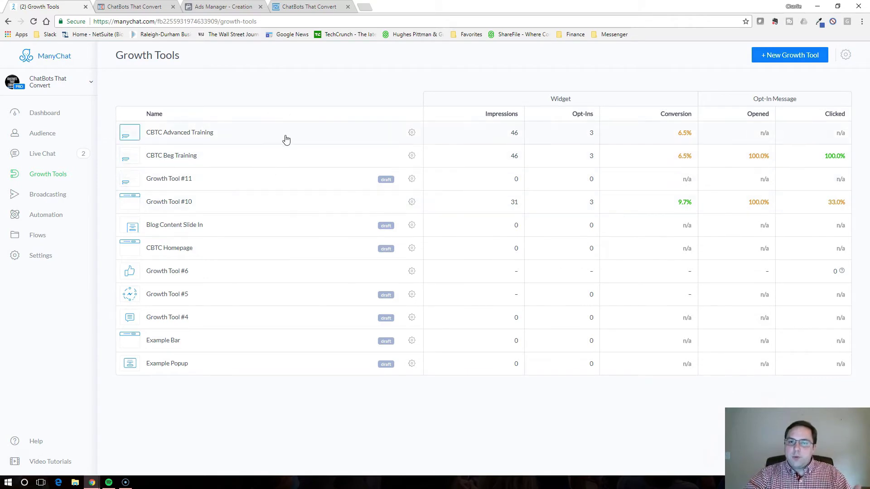
{"action": "key", "text": "ctrl+4"}
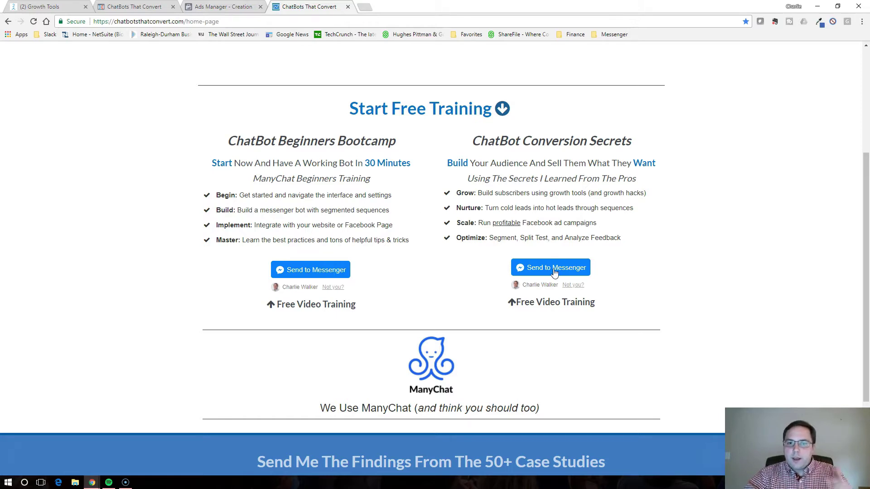
{"action": "key", "text": "ctrl+3"}
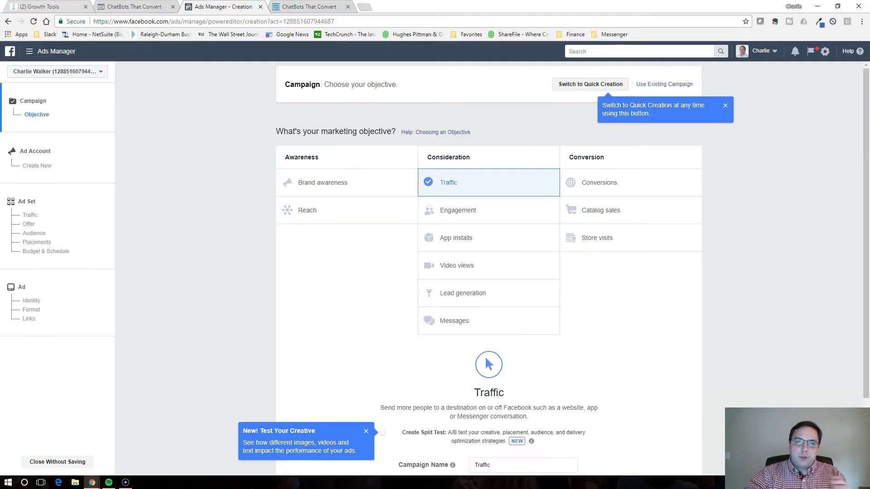
{"action": "key", "text": "ctrl+1"}
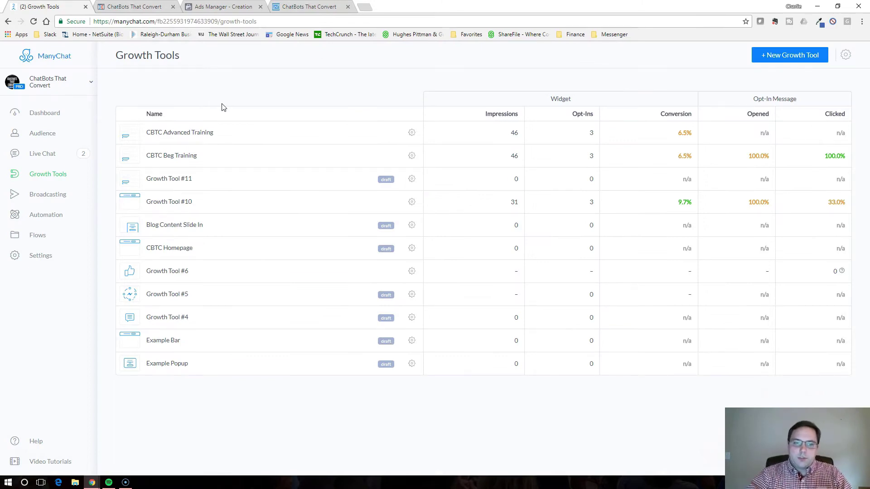
- Open the CBTC Beg Training widget and keep its type as Button
{"action": "left_click", "coordinate": [210, 160]}
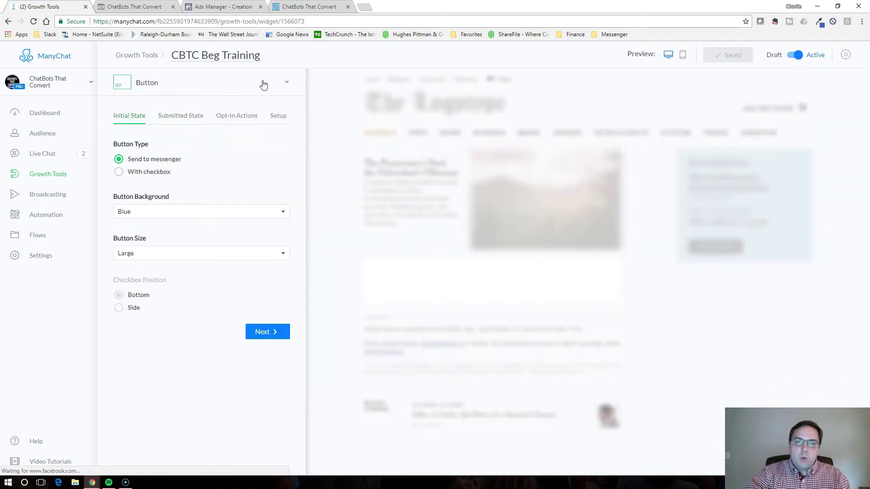
{"action": "left_click", "coordinate": [286, 84]}
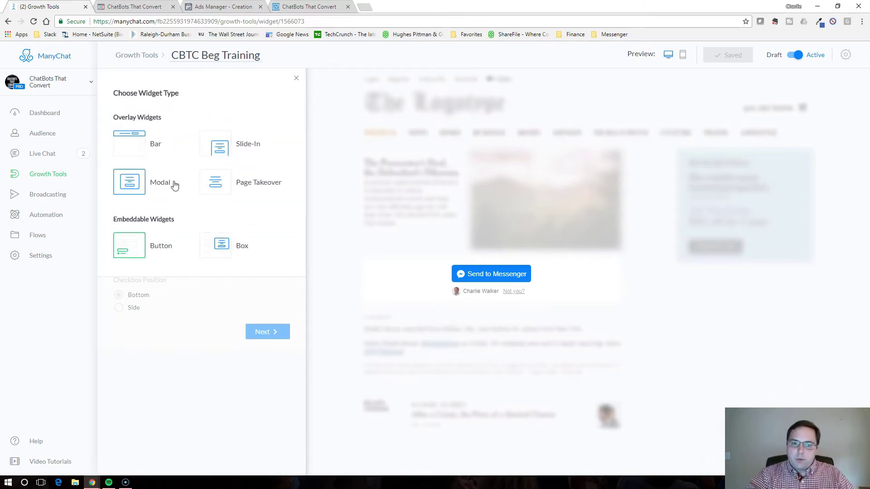
{"action": "left_click", "coordinate": [132, 256]}
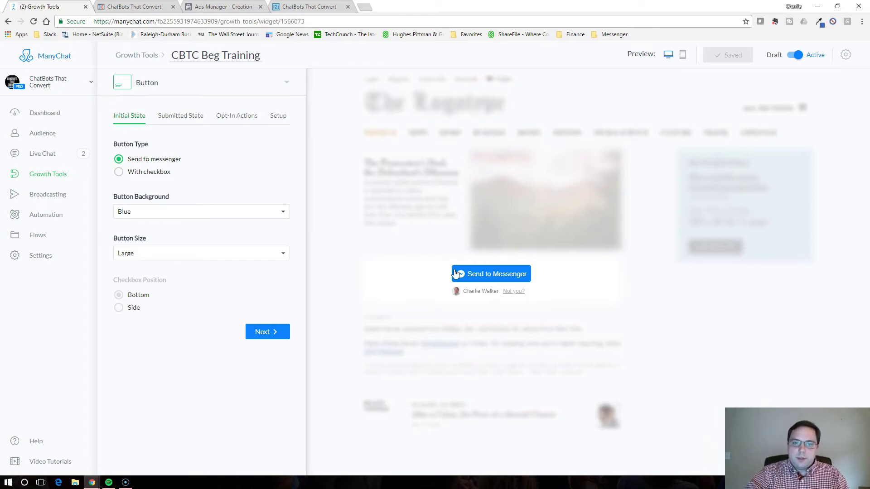
- Review the Submitted State, Opt-In Actions and Setup tabs, ending back on Initial State
{"action": "left_click", "coordinate": [187, 119]}
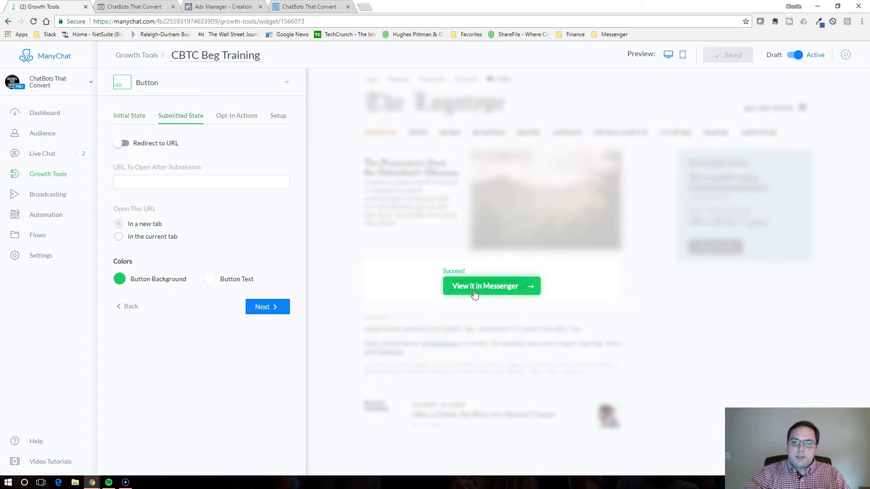
{"action": "left_click", "coordinate": [238, 114]}
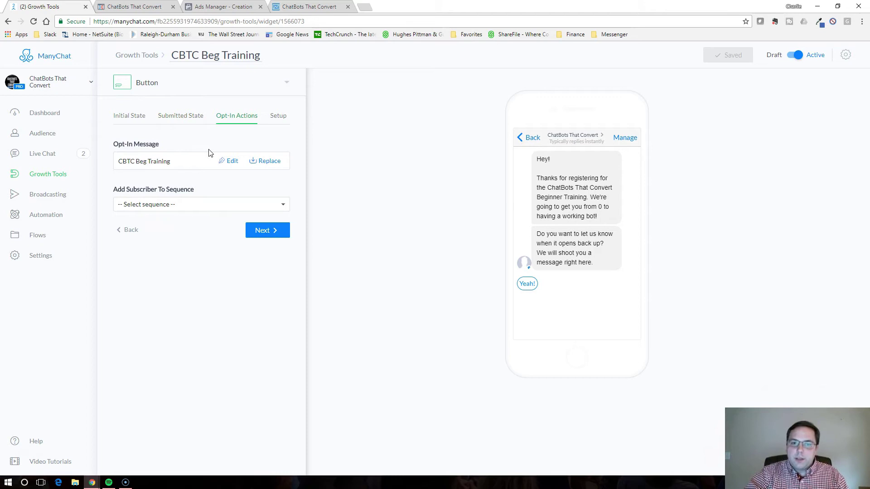
{"action": "left_click", "coordinate": [280, 119]}
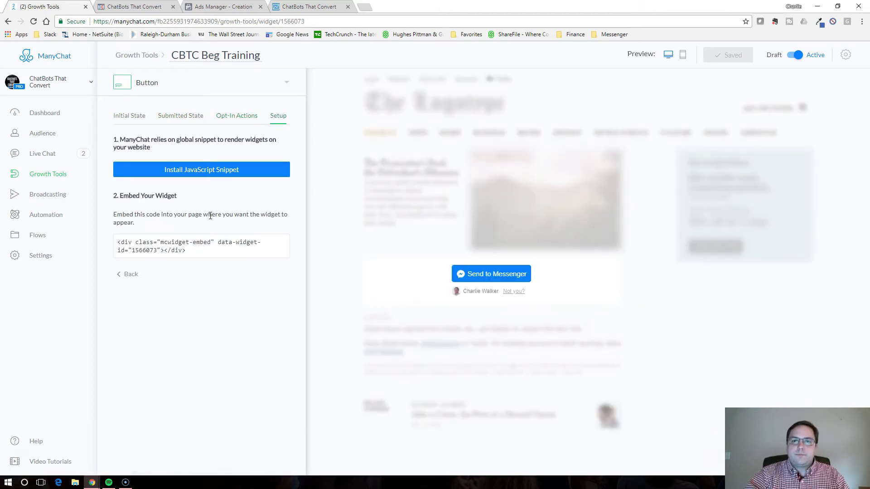
{"action": "left_click", "coordinate": [136, 118]}
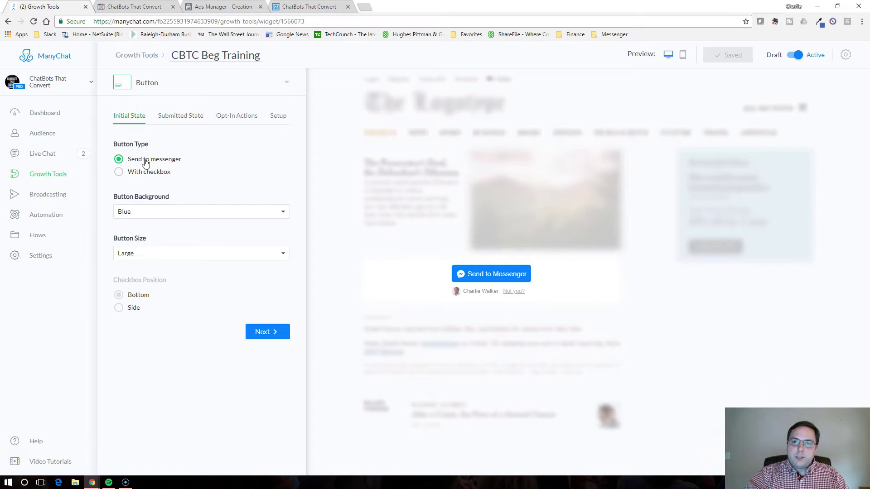
{"action": "left_click", "coordinate": [122, 174]}
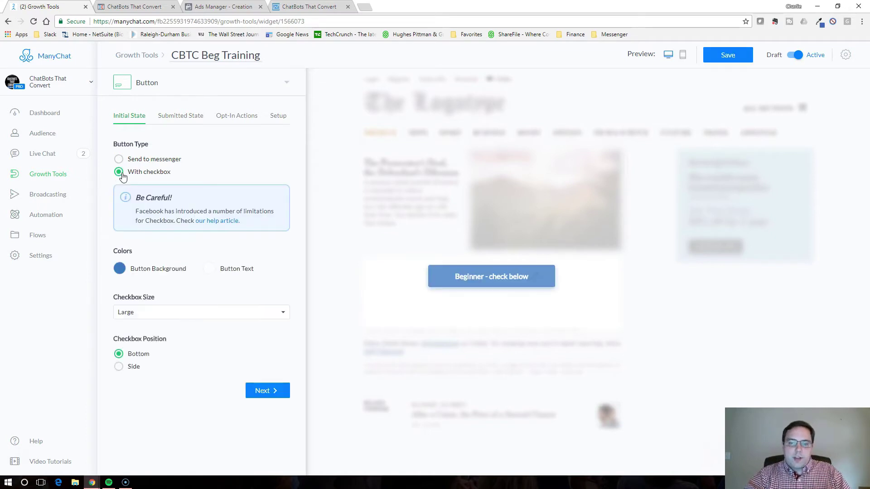
{"action": "left_click", "coordinate": [119, 159]}
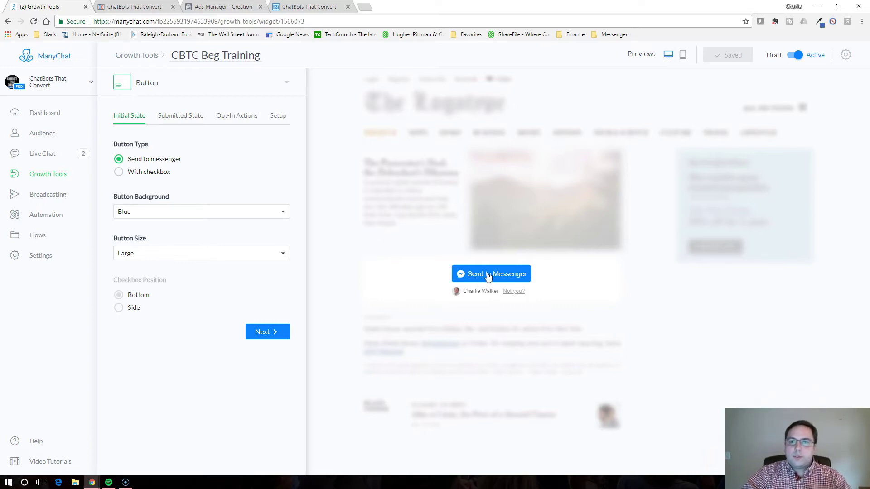
{"action": "left_click", "coordinate": [119, 172]}
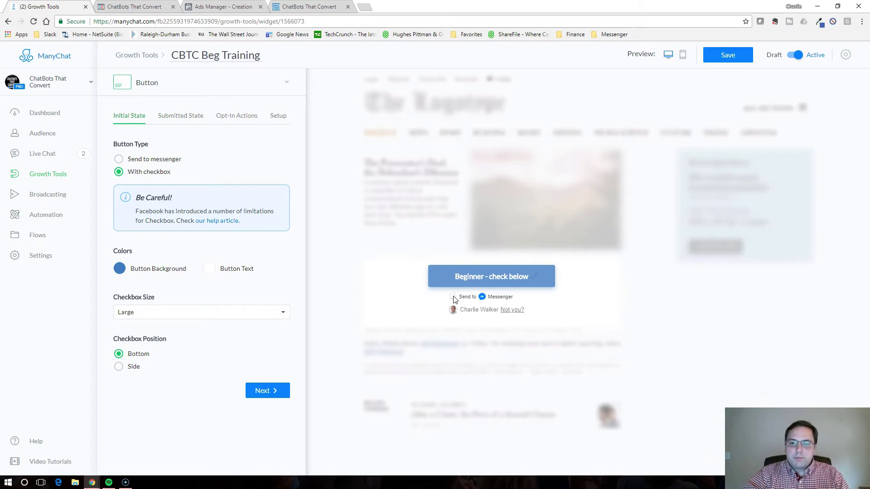
{"action": "left_click", "coordinate": [134, 159]}
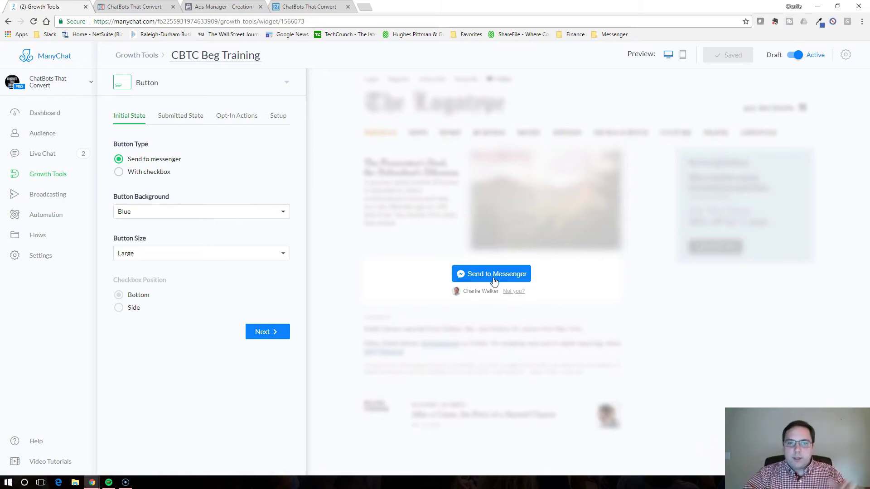
- On Submitted State, edit the 'View it in Messenger' button text and restore it unchanged
{"action": "left_click", "coordinate": [184, 117]}
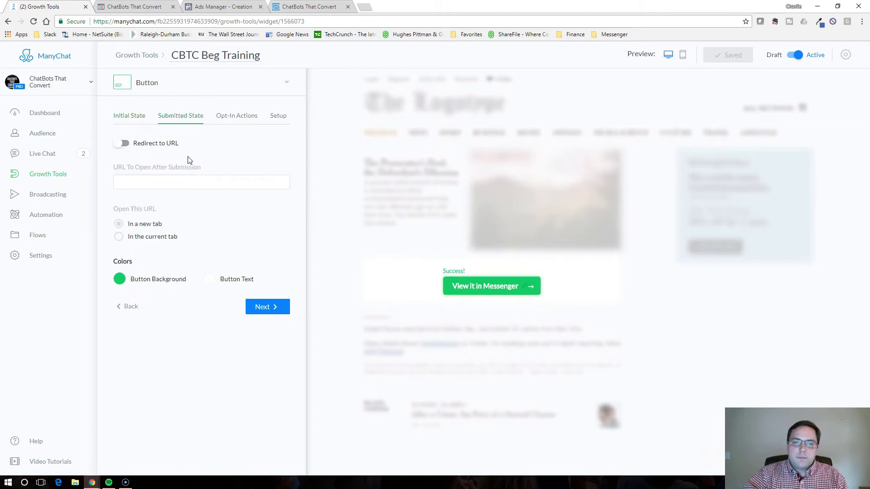
{"action": "left_click", "coordinate": [489, 286]}
{"action": "type", "text": "a"}
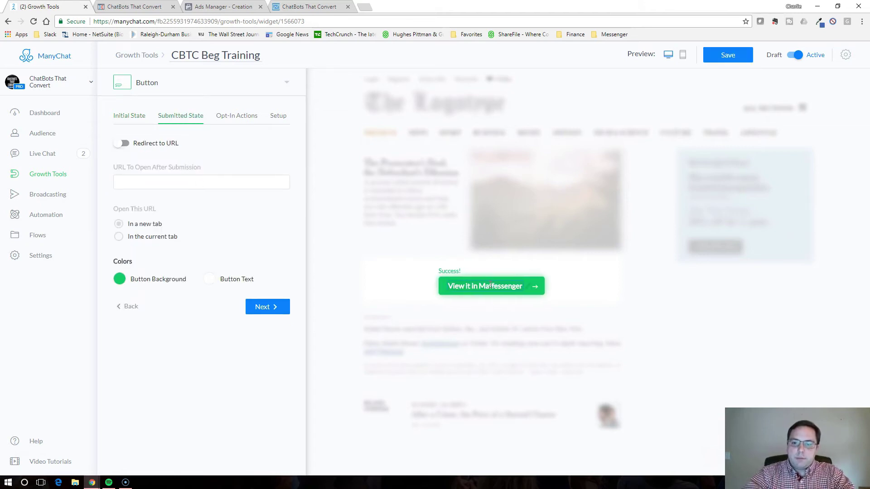
{"action": "key", "text": "BackSpace"}
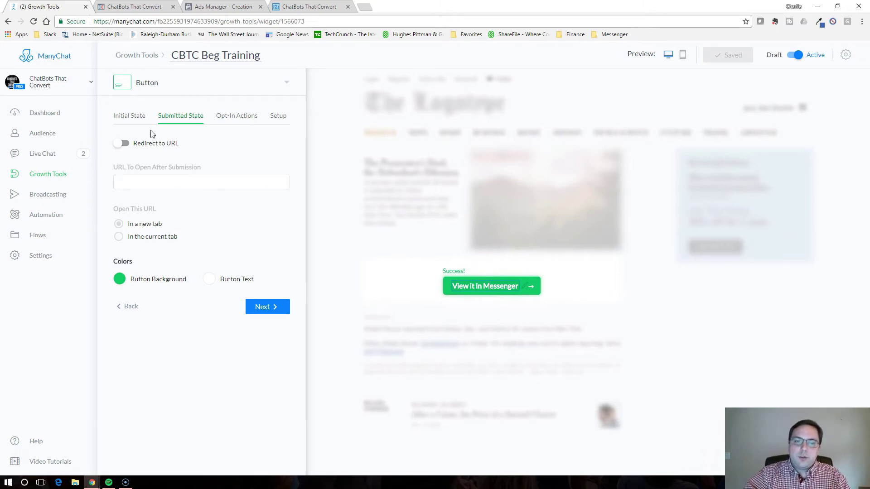
- Keep the Initial State button Blue and Large, then return to Submitted State
{"action": "left_click", "coordinate": [126, 119]}
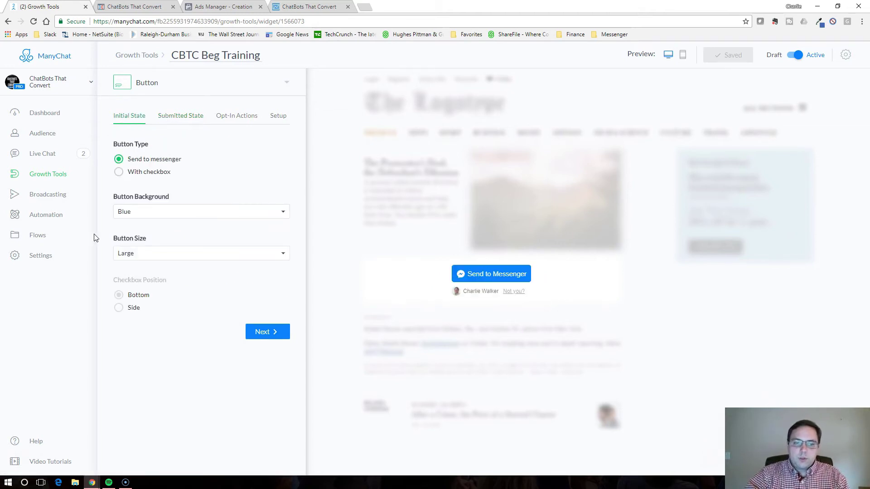
{"action": "left_click", "coordinate": [163, 213]}
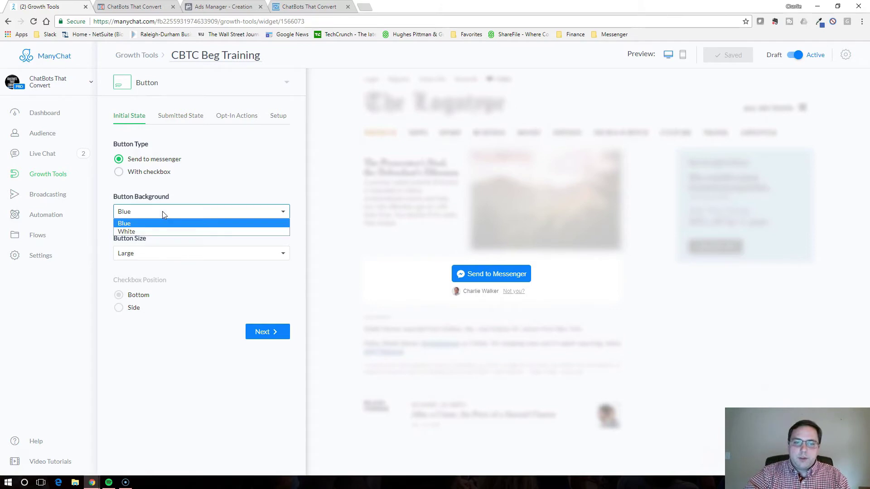
{"action": "left_click", "coordinate": [178, 211]}
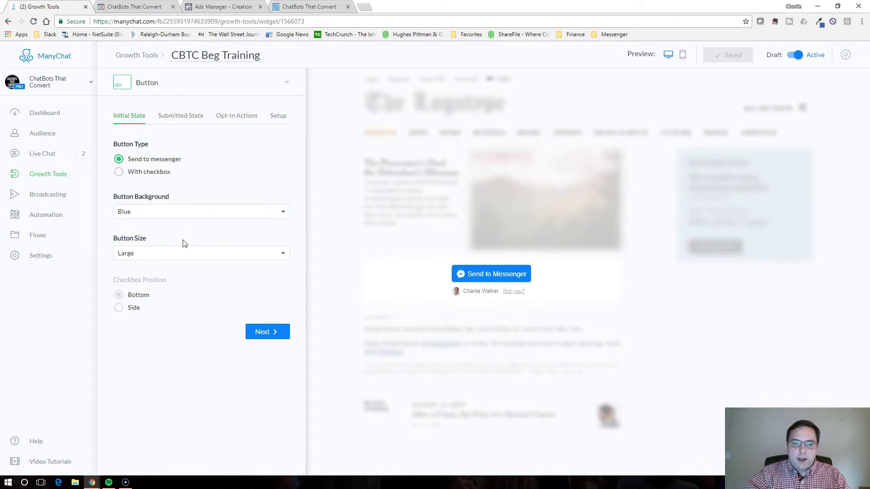
{"action": "left_click", "coordinate": [177, 257]}
{"action": "left_click", "coordinate": [176, 257]}
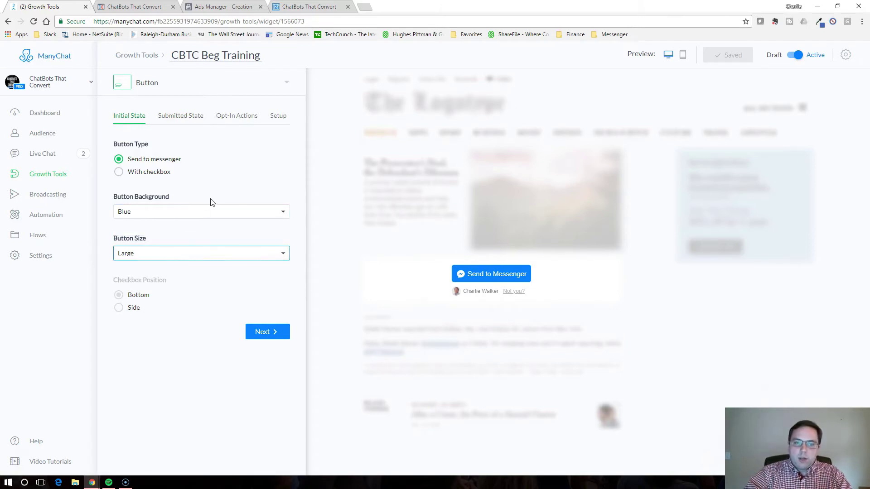
{"action": "left_click", "coordinate": [183, 116]}
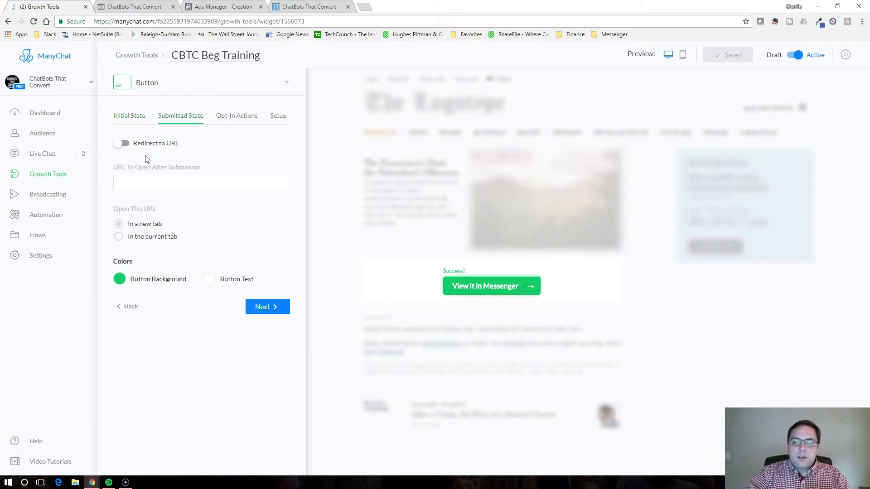
- Switch Redirect to URL on briefly, then turn it back off so signups aren't redirected
{"action": "left_click", "coordinate": [122, 144]}
{"action": "left_click", "coordinate": [163, 183]}
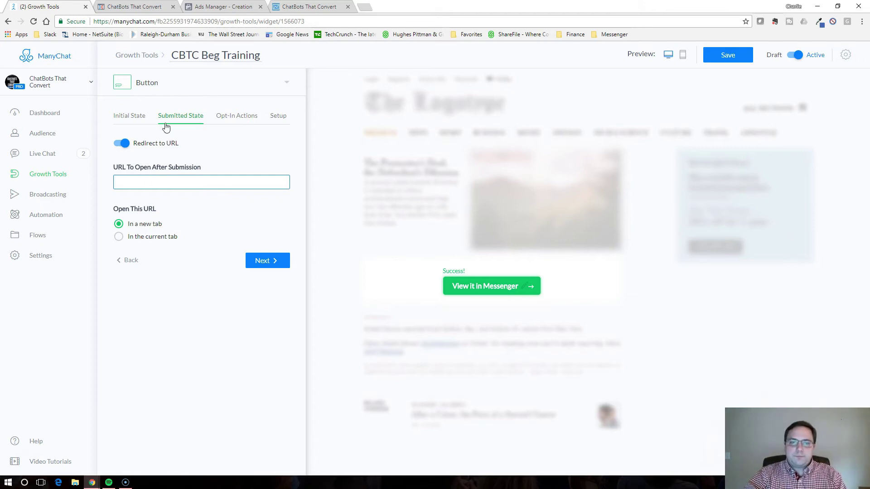
{"action": "left_click", "coordinate": [123, 143]}
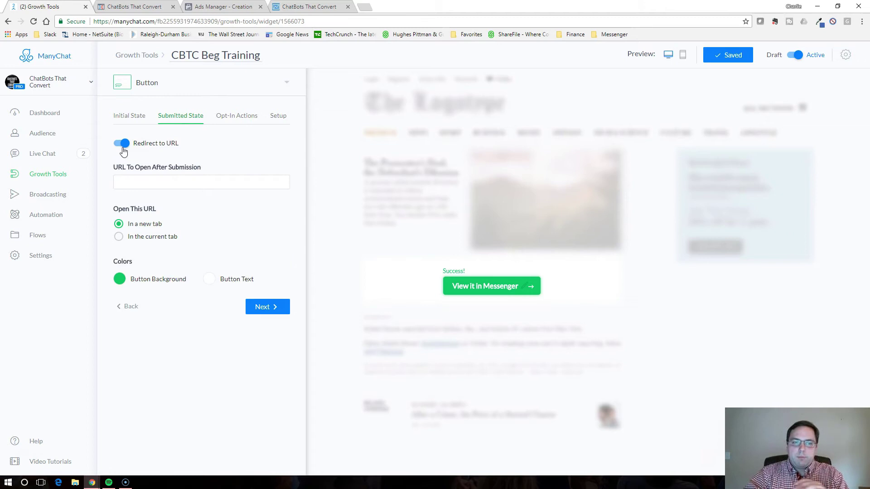
- Replace the widget's opt-in message with the CBTC Beg Training flow from Pick a Flow
{"action": "left_click", "coordinate": [236, 119]}
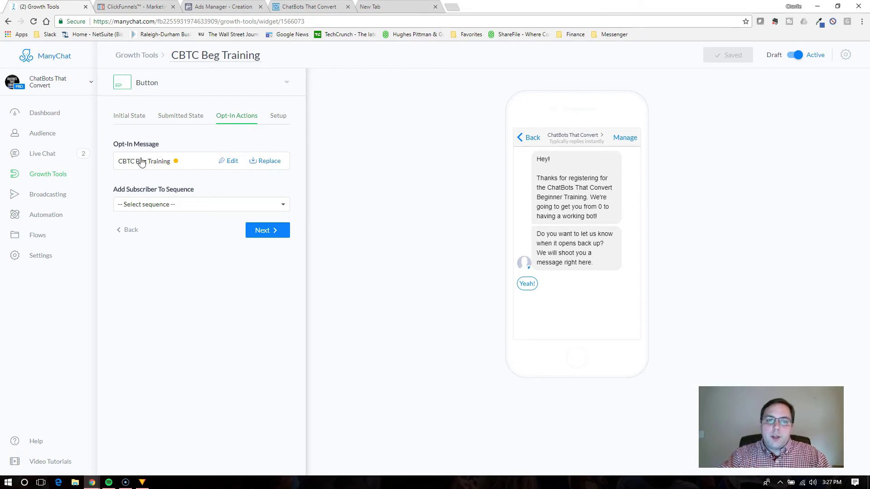
{"action": "left_click", "coordinate": [278, 164]}
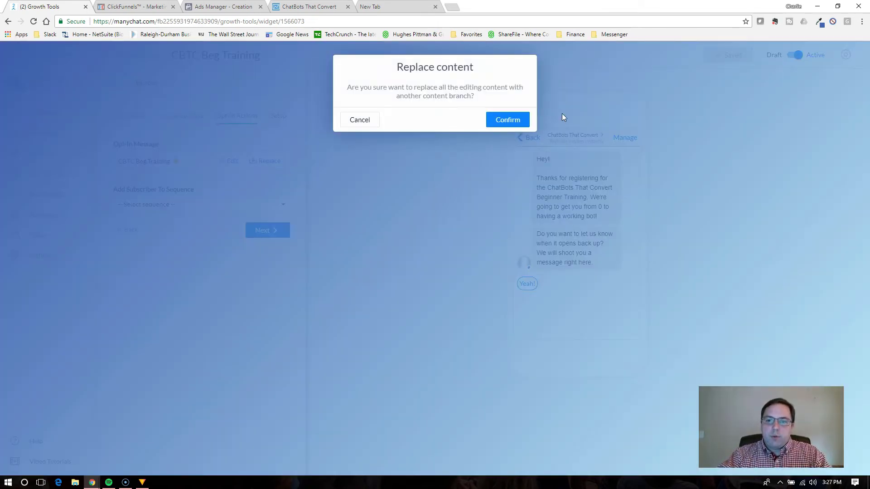
{"action": "left_click", "coordinate": [521, 121]}
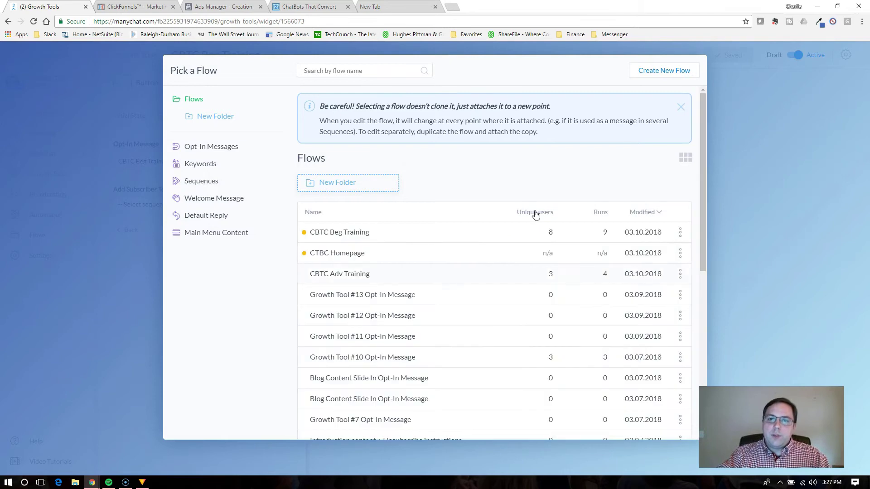
{"action": "left_click", "coordinate": [369, 236]}
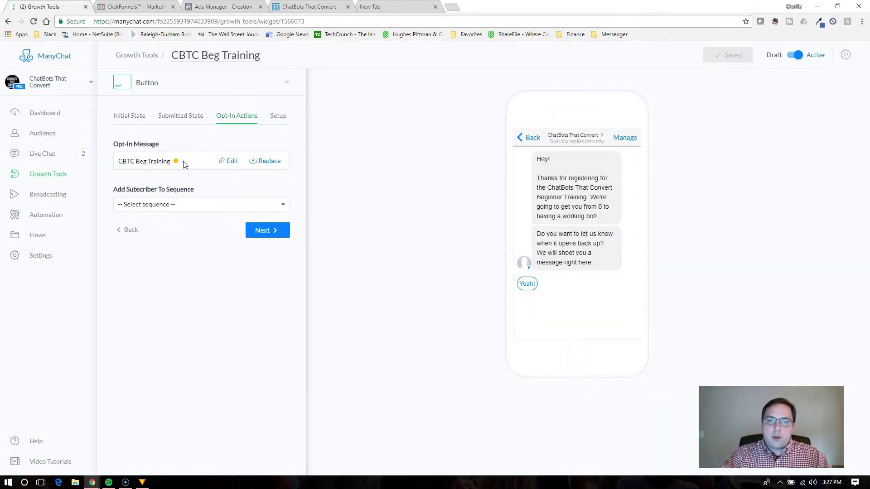
- Open the CBTC Beg Training flow from the Flows list and view it in both layouts
{"action": "left_click", "coordinate": [43, 241]}
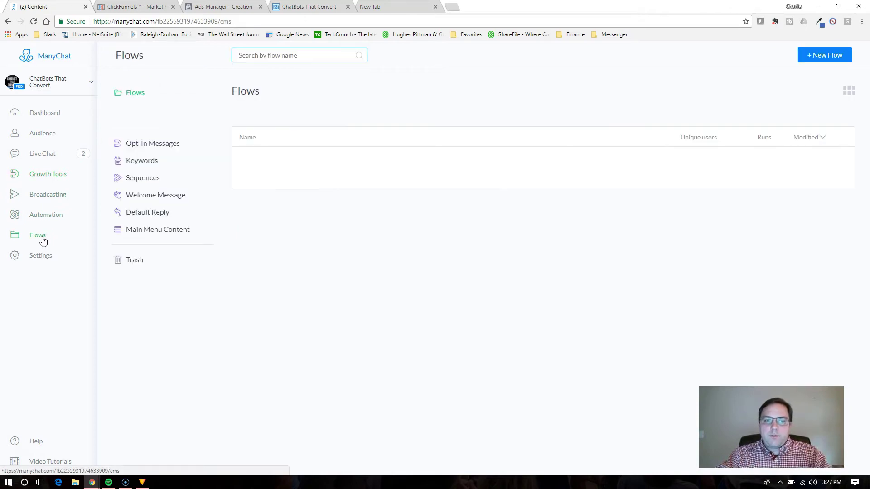
{"action": "left_click", "coordinate": [824, 61]}
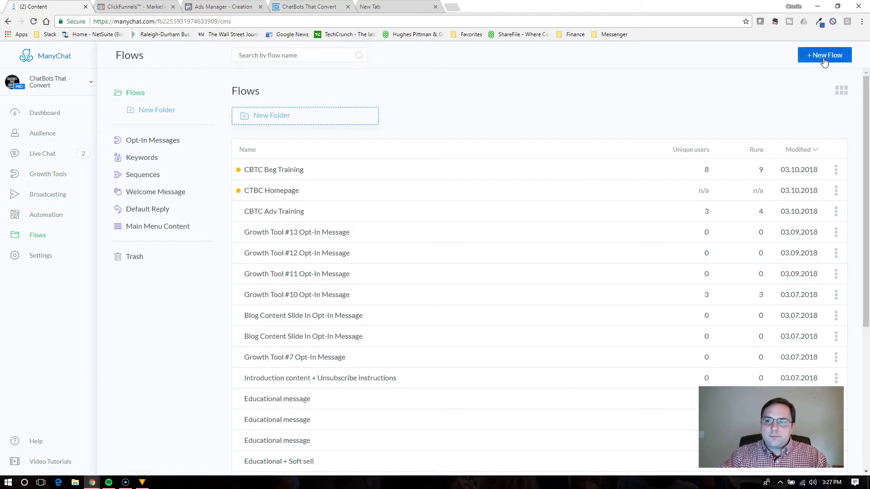
{"action": "left_click", "coordinate": [545, 68]}
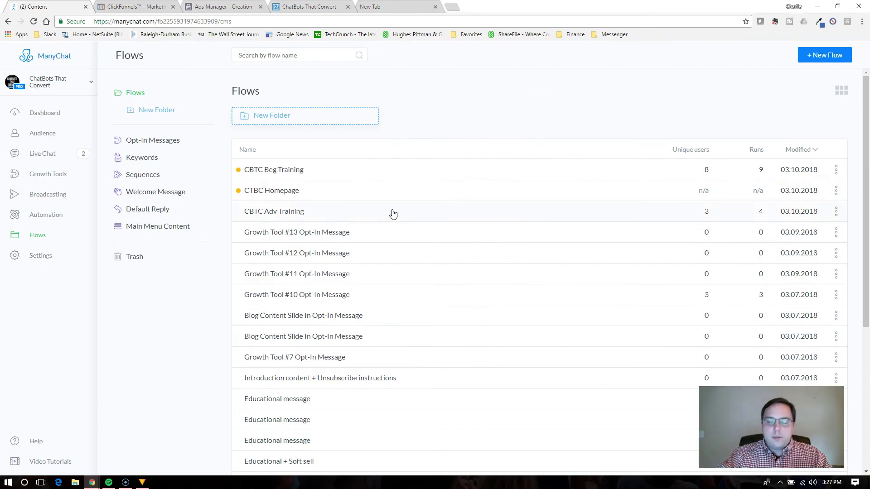
{"action": "left_click", "coordinate": [344, 177]}
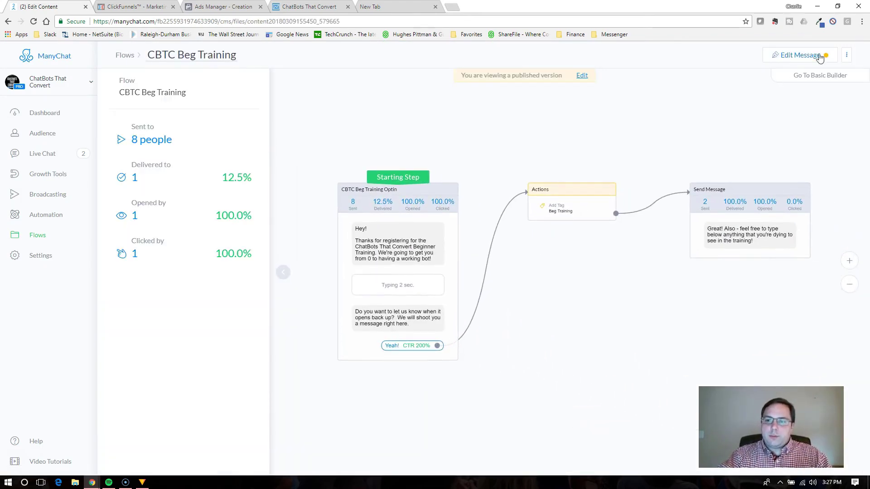
{"action": "left_click", "coordinate": [805, 80]}
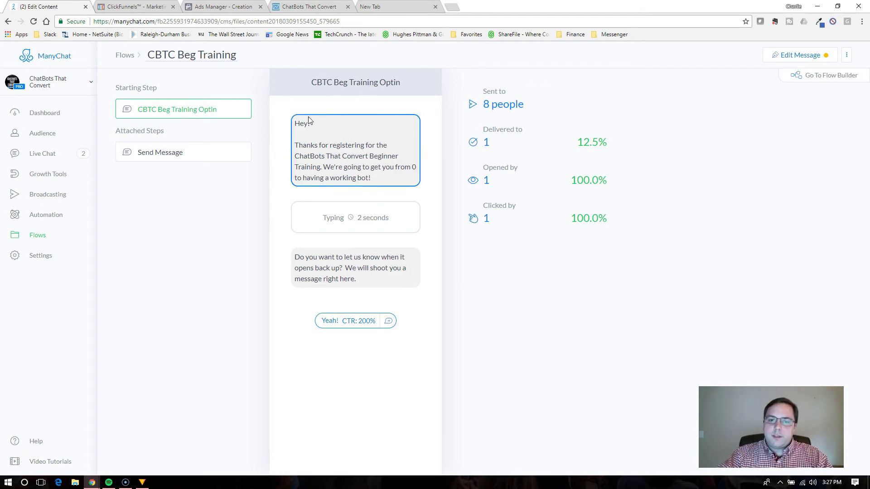
{"action": "left_click", "coordinate": [815, 80]}
- Edit the flow's Starting Step and CBTC Beg Training Optin message, then publish it
{"action": "left_click", "coordinate": [798, 56]}
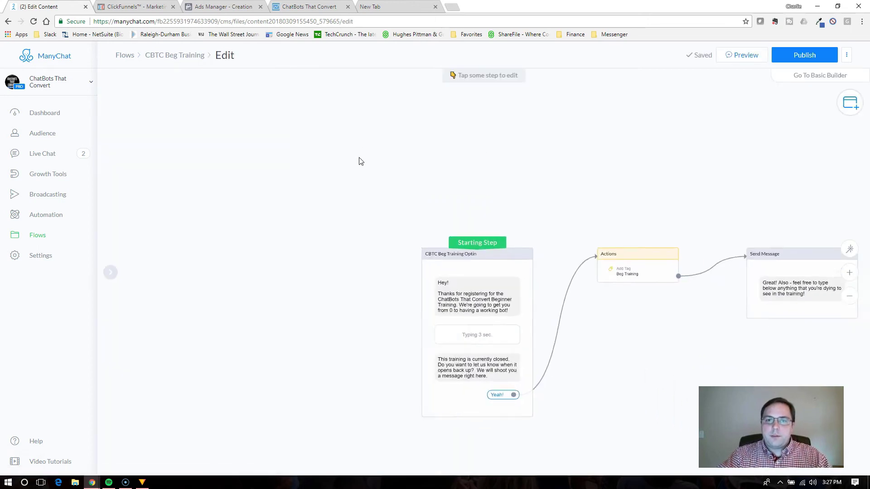
{"action": "left_click", "coordinate": [255, 232]}
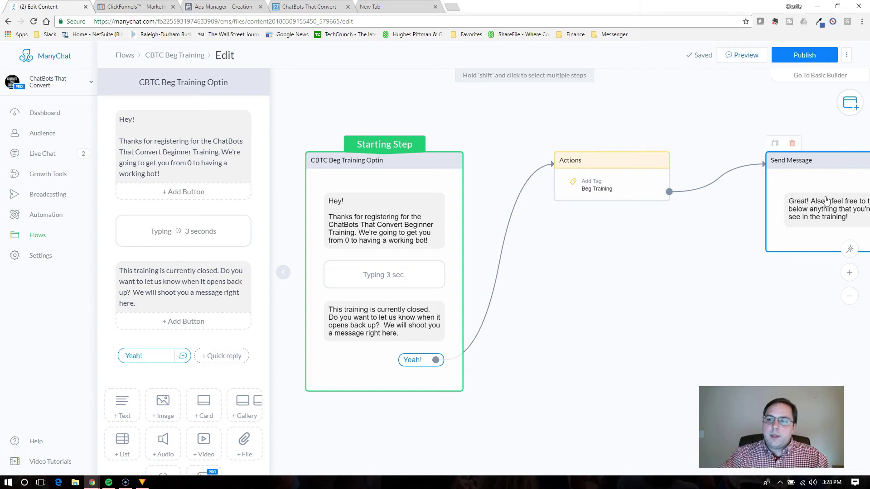
{"action": "left_click", "coordinate": [662, 254]}
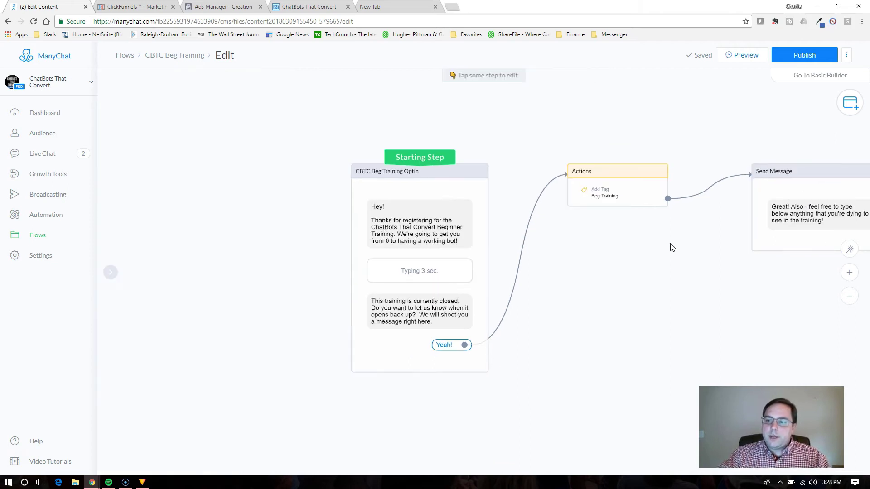
{"action": "left_click_drag", "start_coordinate": [722, 138], "coordinate": [672, 132]}
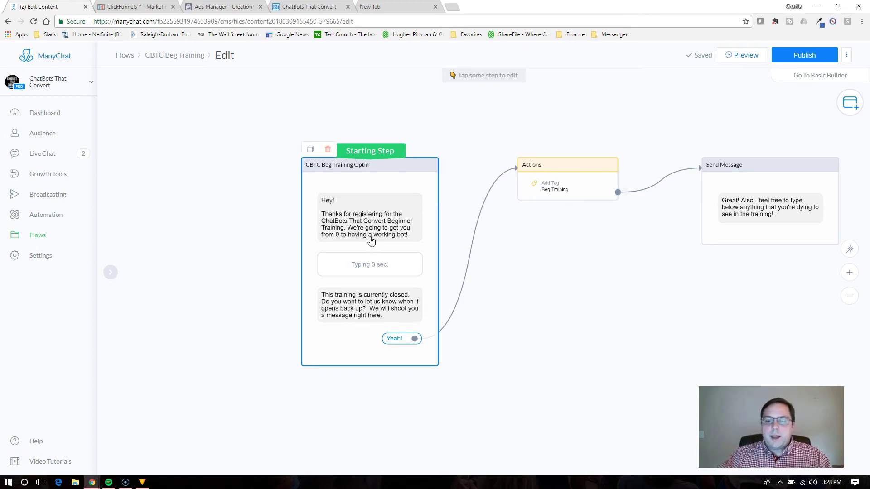
{"action": "left_click", "coordinate": [316, 199]}
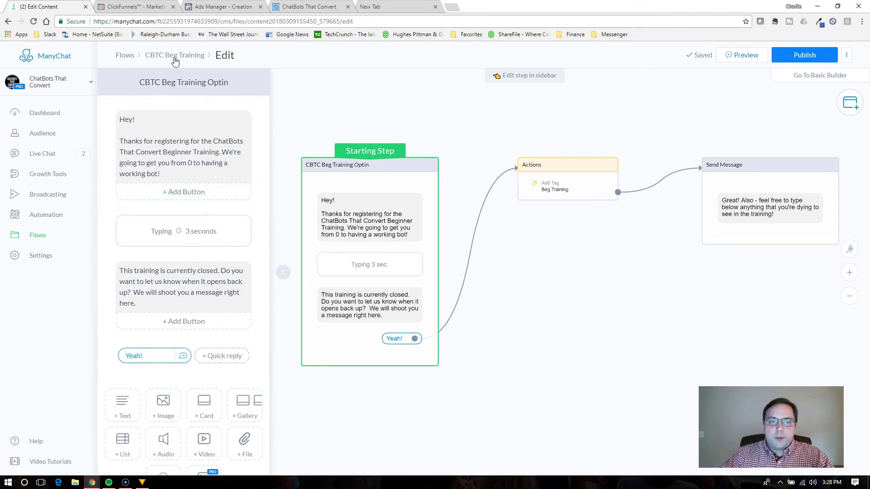
{"action": "left_click", "coordinate": [811, 58]}
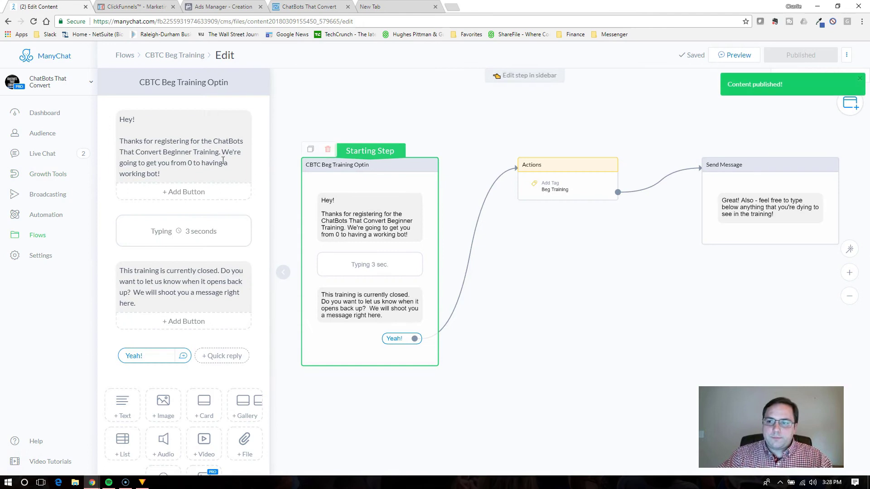
{"action": "left_click", "coordinate": [29, 177]}
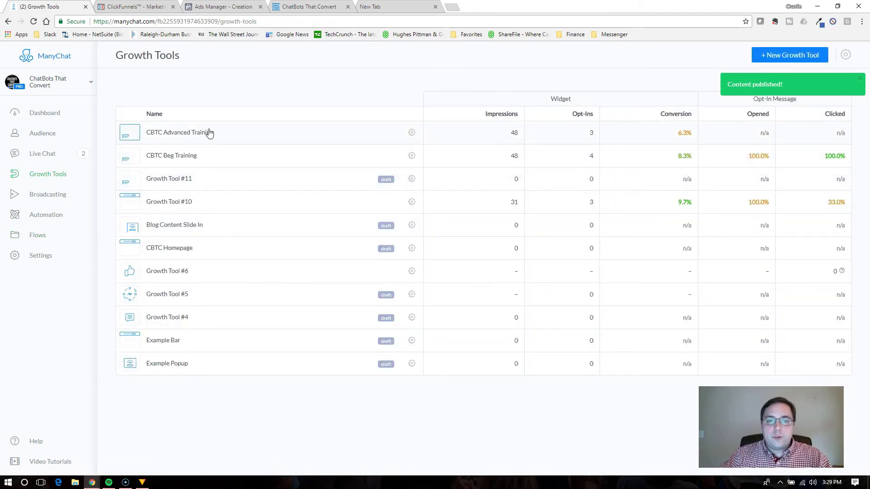
- Reopen the CBTC Beg Training widget and re-attach the CBTC Beg Training flow as its opt-in message
{"action": "left_click", "coordinate": [210, 158]}
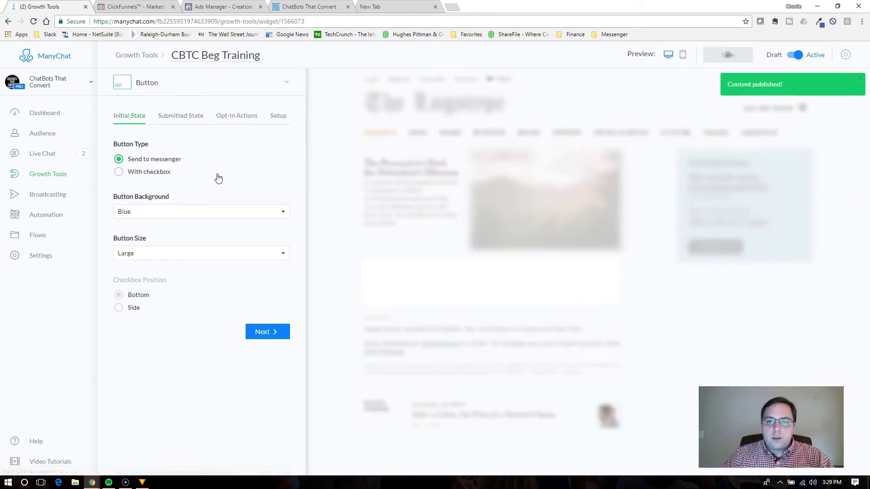
{"action": "left_click", "coordinate": [240, 116]}
{"action": "left_click", "coordinate": [267, 162]}
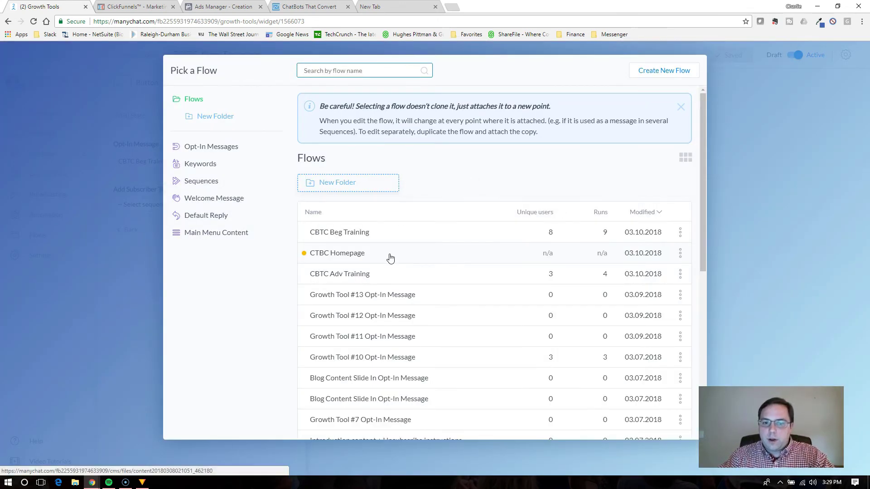
{"action": "left_click", "coordinate": [391, 237]}
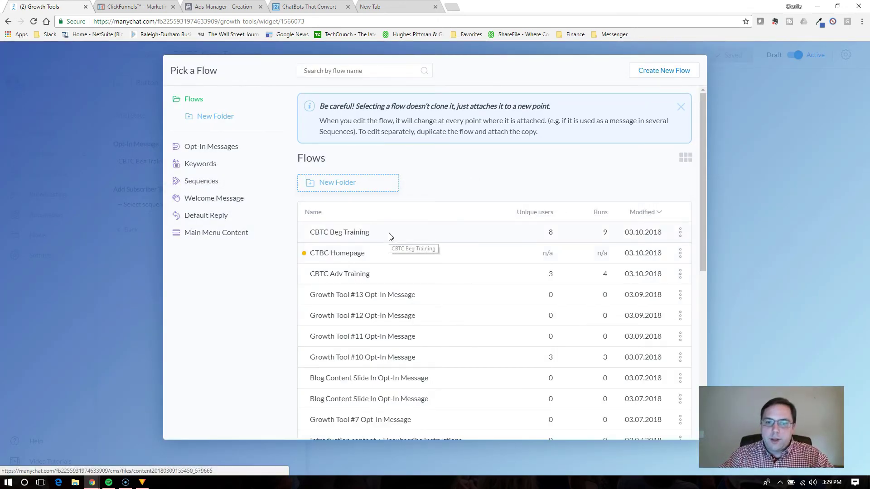
{"action": "left_click", "coordinate": [774, 124]}
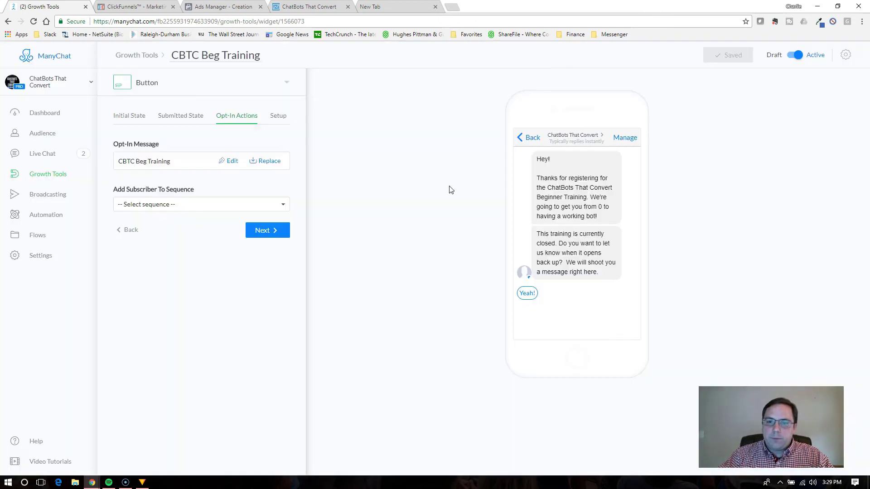
{"action": "left_click", "coordinate": [264, 164]}
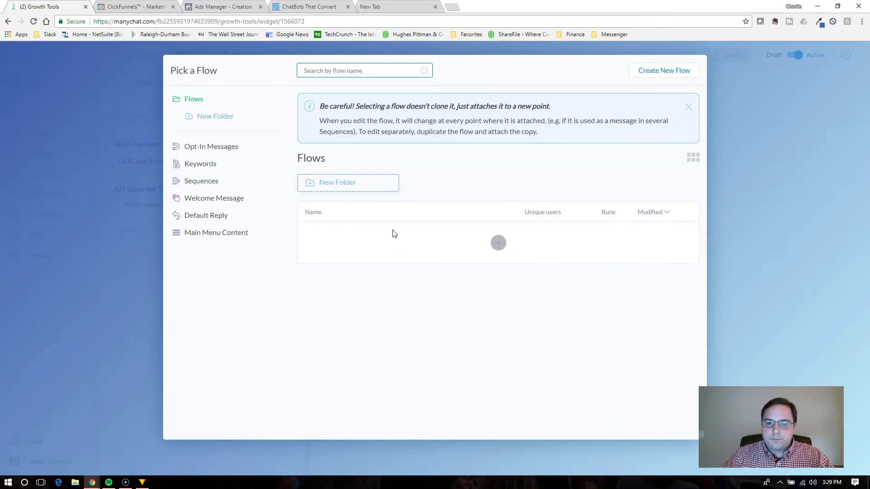
{"action": "left_click", "coordinate": [391, 232]}
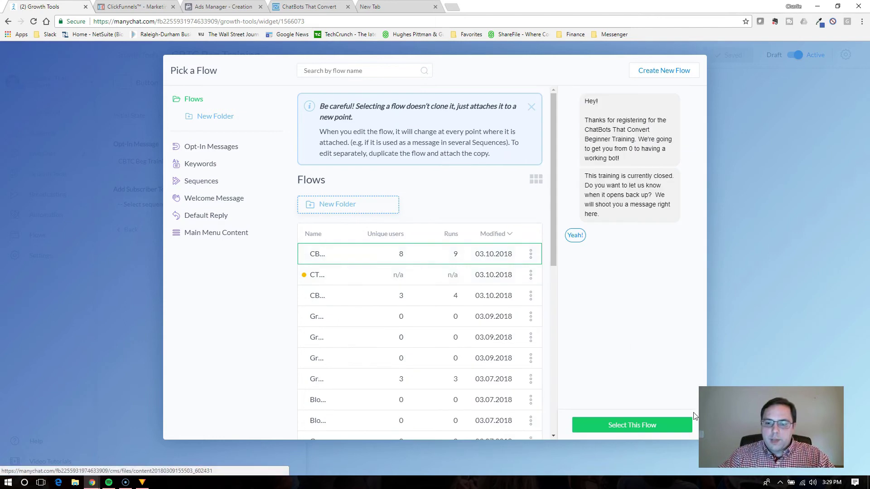
{"action": "left_click", "coordinate": [644, 433]}
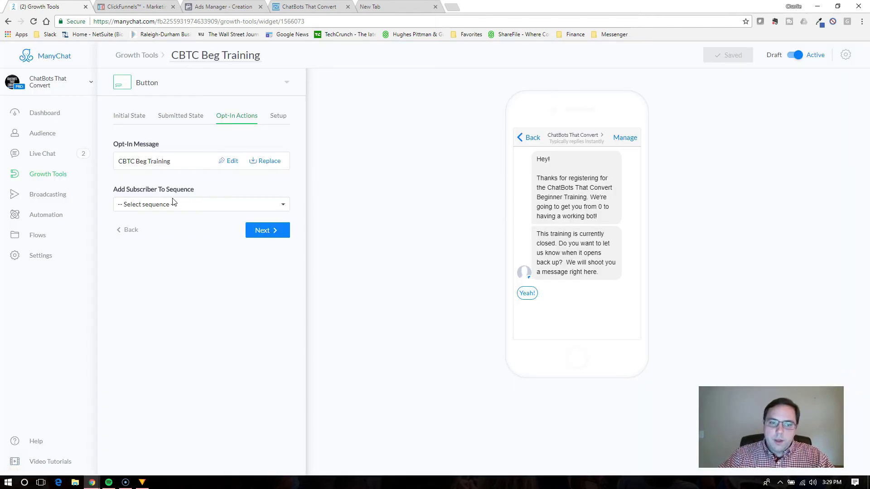
- Check the Add Subscriber To Sequence options and leave it at '-- Select sequence --'
{"action": "left_click", "coordinate": [174, 204]}
{"action": "left_click", "coordinate": [184, 188]}
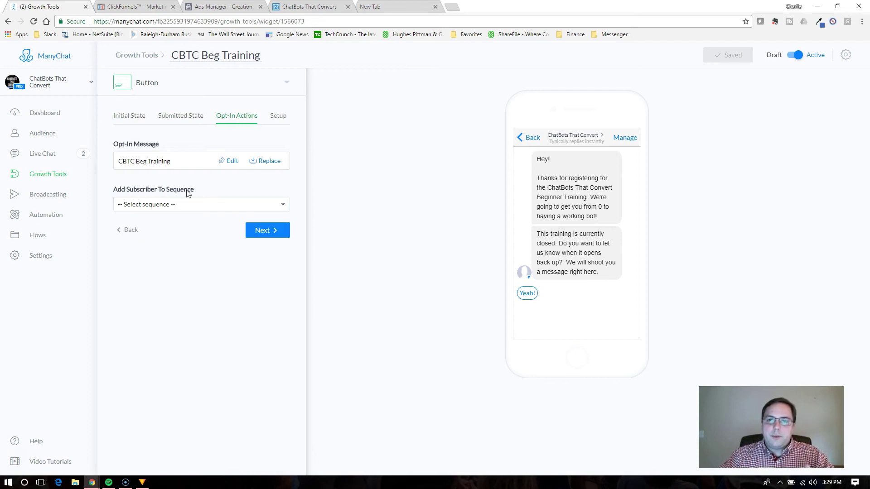
{"action": "left_click", "coordinate": [215, 204]}
{"action": "left_click", "coordinate": [229, 190]}
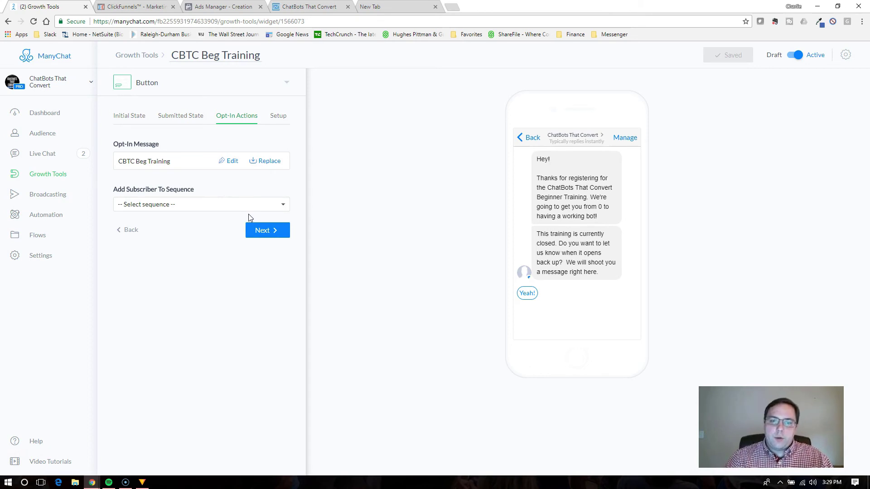
{"action": "left_click", "coordinate": [221, 207]}
{"action": "left_click", "coordinate": [222, 203]}
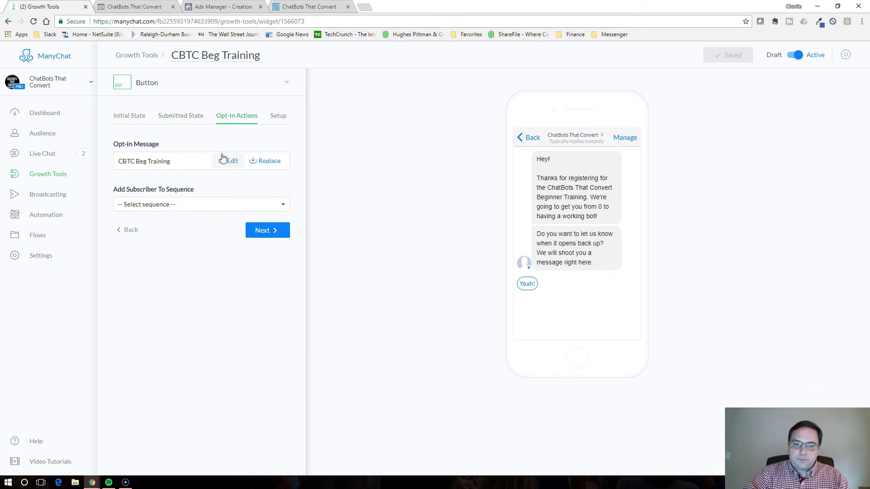
- Copy the CBTC Beg Training widget's embed code from the Setup tab
{"action": "left_click", "coordinate": [278, 116]}
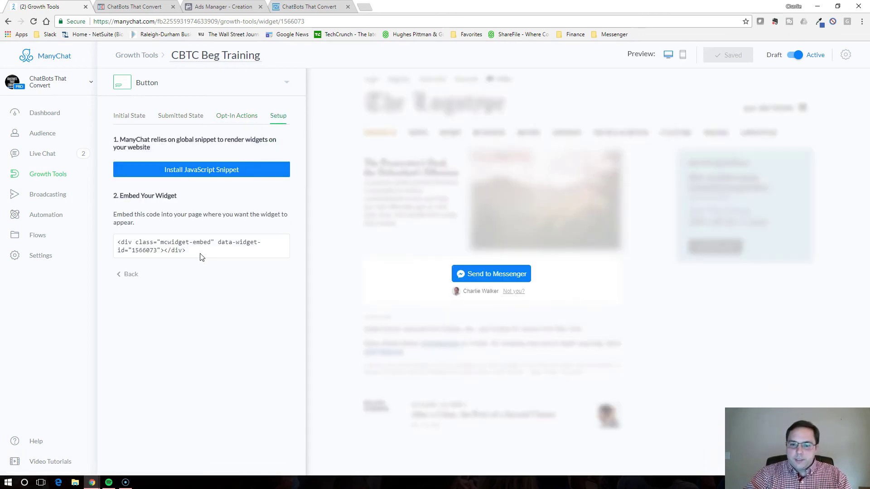
{"action": "left_click_drag", "start_coordinate": [198, 255], "coordinate": [104, 245]}
{"action": "key", "text": "ctrl+c"}
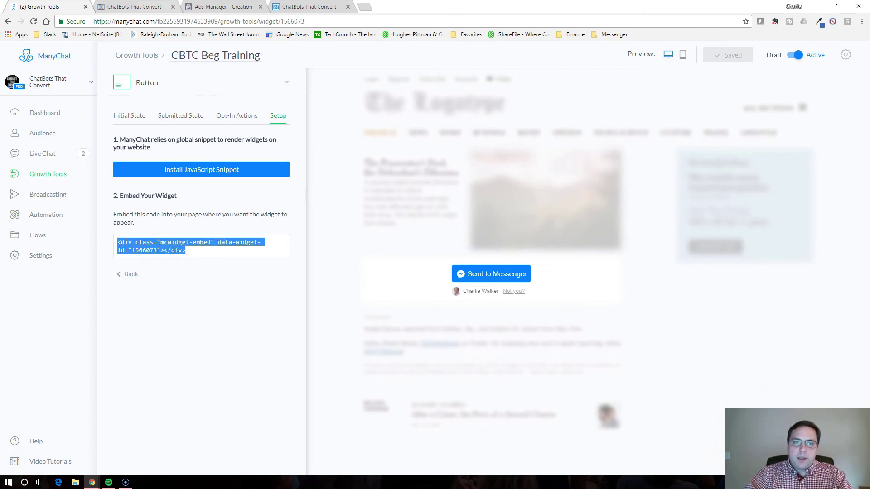
{"action": "left_click", "coordinate": [134, 6]}
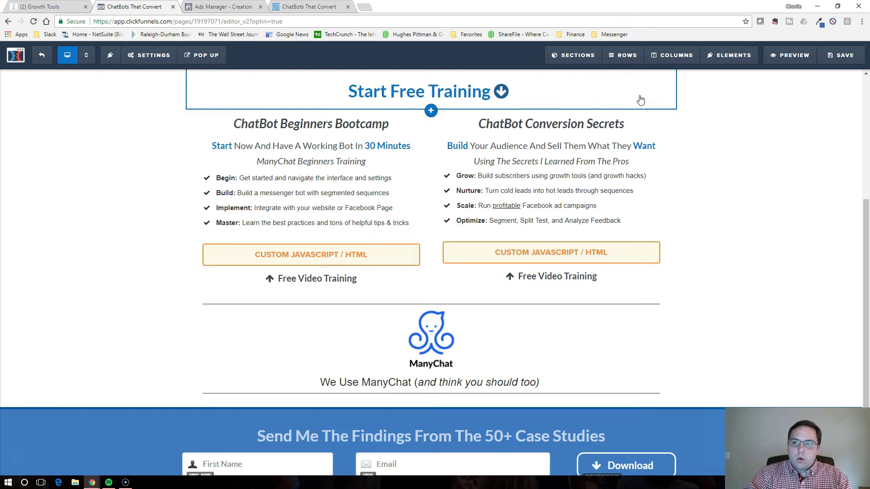
- Add a Custom JS/HTML element under ChatBot Beginners Bootcamp as a 3rd Party Embed Code and open its editor
{"action": "mouse_move", "coordinate": [722, 58]}
{"action": "left_click", "coordinate": [735, 76]}
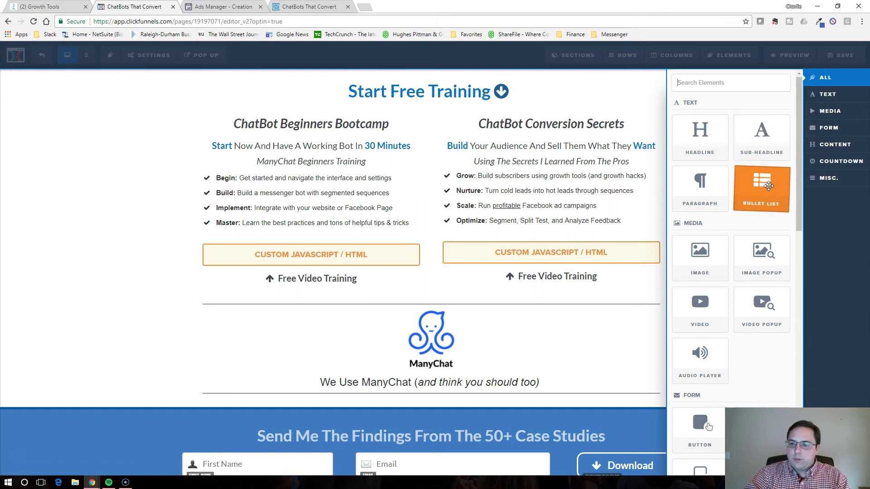
{"action": "scroll", "coordinate": [771, 204], "scroll_direction": "down", "scroll_amount": 10}
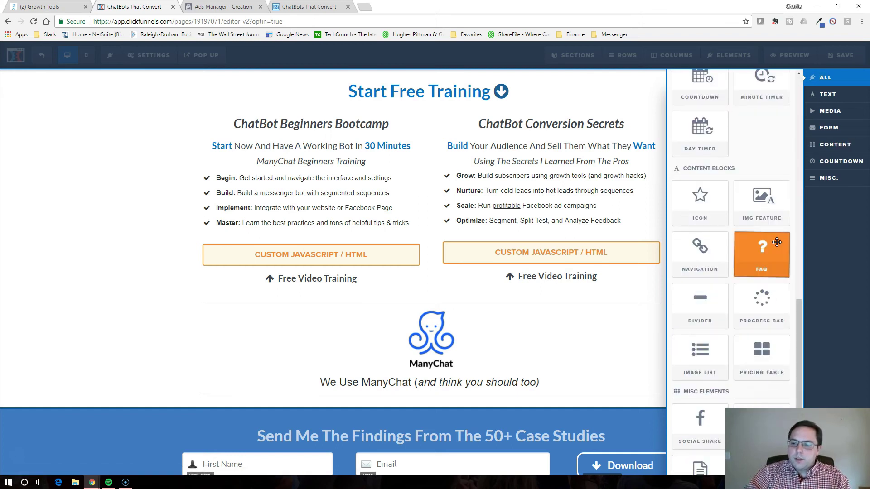
{"action": "scroll", "coordinate": [777, 242], "scroll_direction": "down", "scroll_amount": 1}
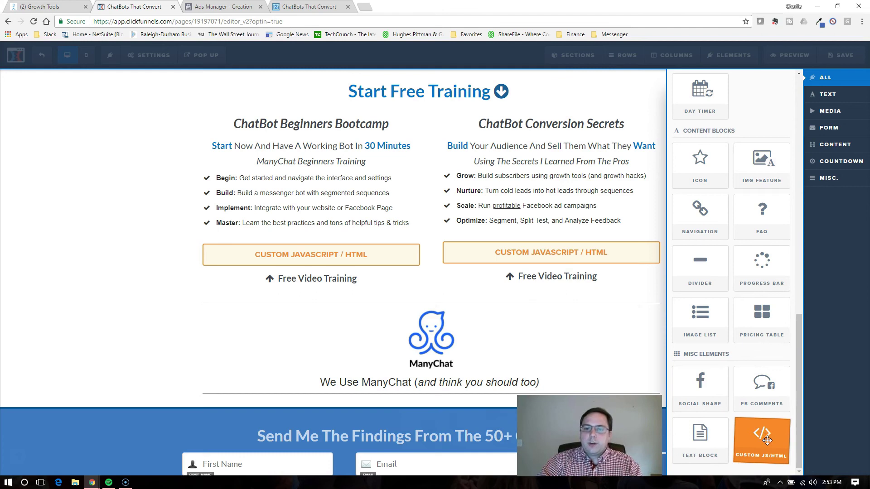
{"action": "left_click_drag", "start_coordinate": [768, 440], "coordinate": [287, 281]}
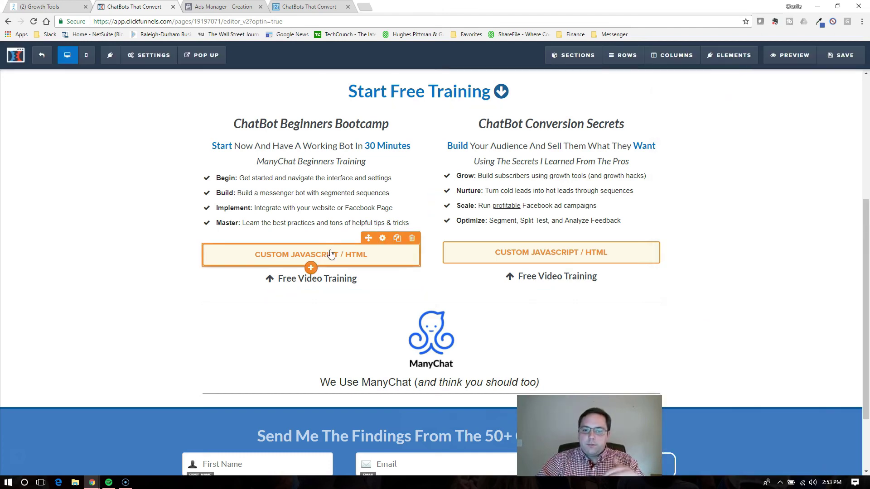
{"action": "left_click", "coordinate": [331, 254]}
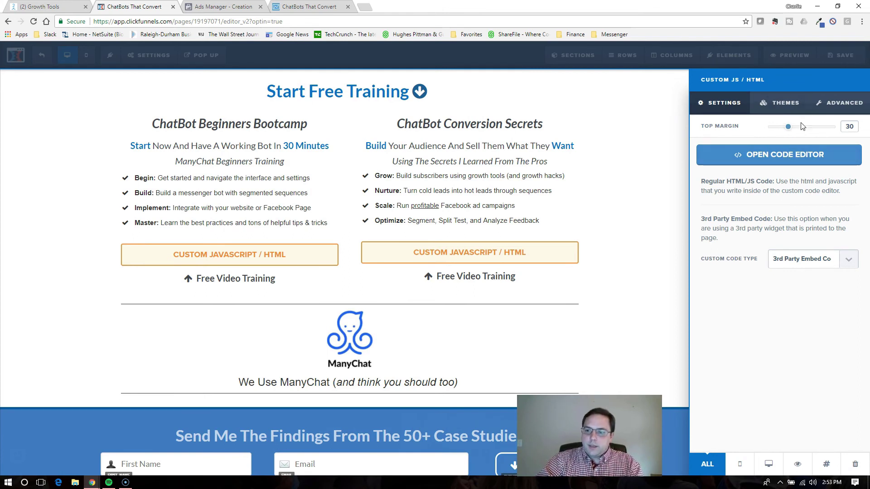
{"action": "left_click", "coordinate": [827, 266]}
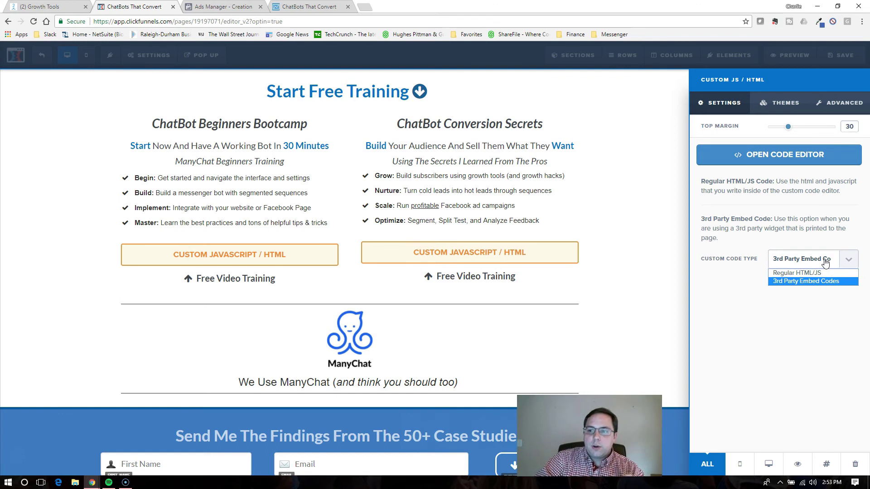
{"action": "left_click", "coordinate": [827, 267]}
{"action": "left_click", "coordinate": [784, 162]}
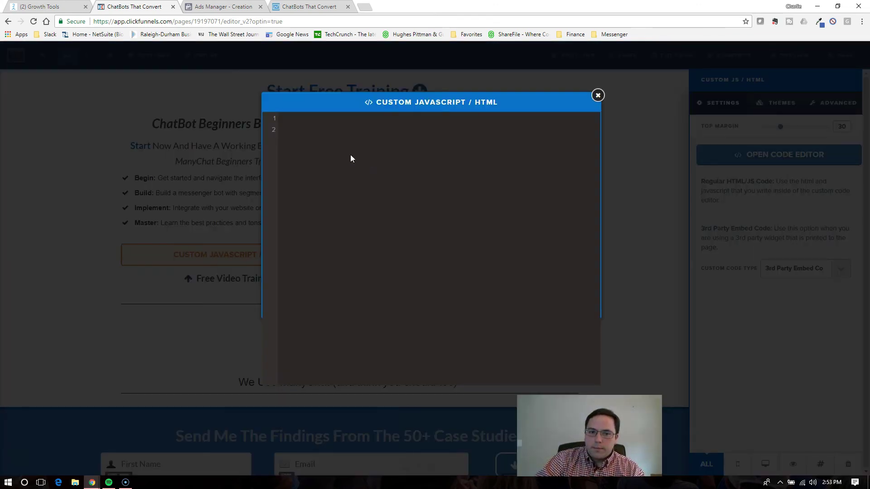
- Paste the ManyChat embed code into the Custom JavaScript / HTML editor and close it
{"action": "key", "text": "ctrl+v"}
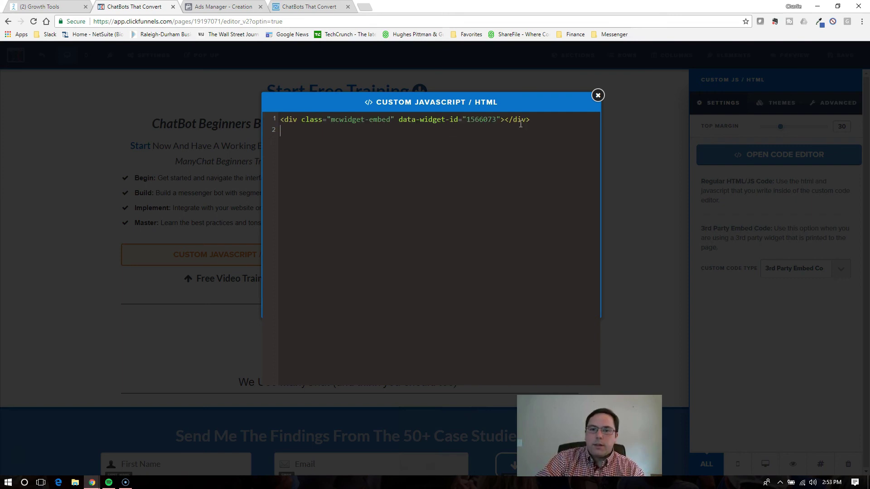
{"action": "left_click_drag", "start_coordinate": [547, 115], "coordinate": [142, 121]}
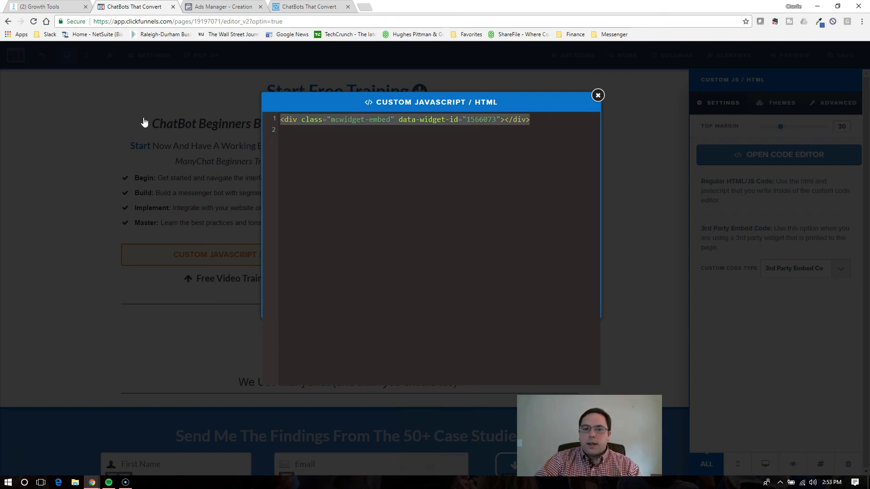
{"action": "left_click", "coordinate": [599, 95]}
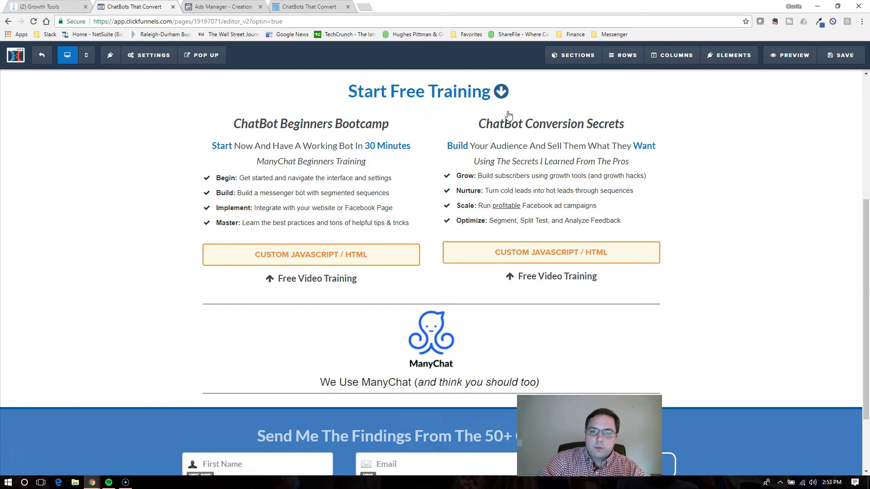
- Reload the live ChatBots That Convert home page and check the Send to Messenger buttons under both offers
{"action": "left_click", "coordinate": [313, 6]}
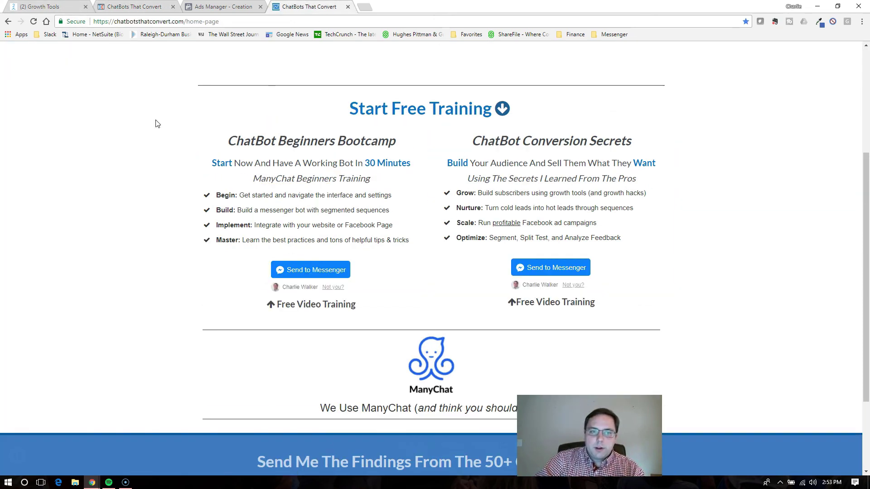
{"action": "left_click", "coordinate": [33, 21]}
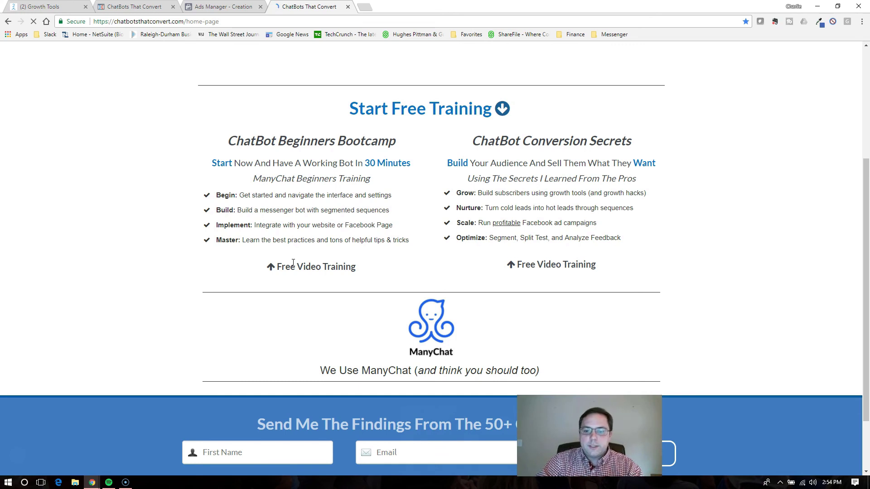
{"action": "scroll", "coordinate": [310, 264], "scroll_direction": "up", "scroll_amount": 1}
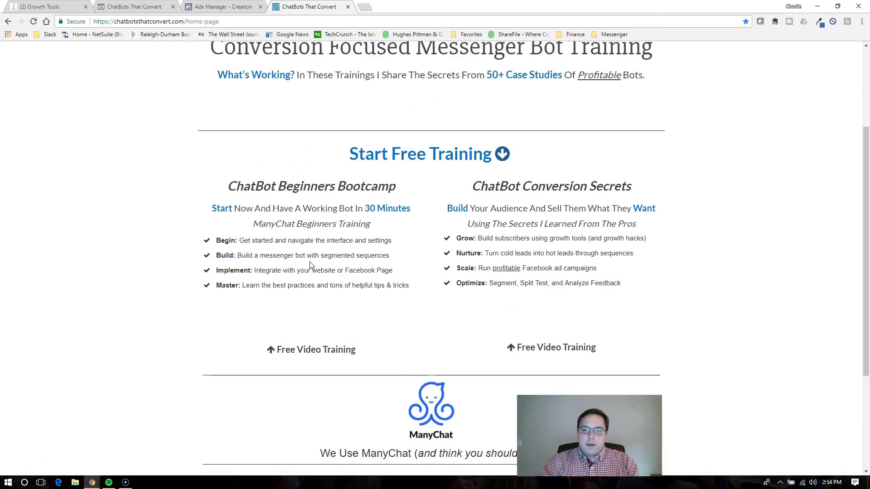
{"action": "scroll", "coordinate": [314, 270], "scroll_direction": "up", "scroll_amount": 4}
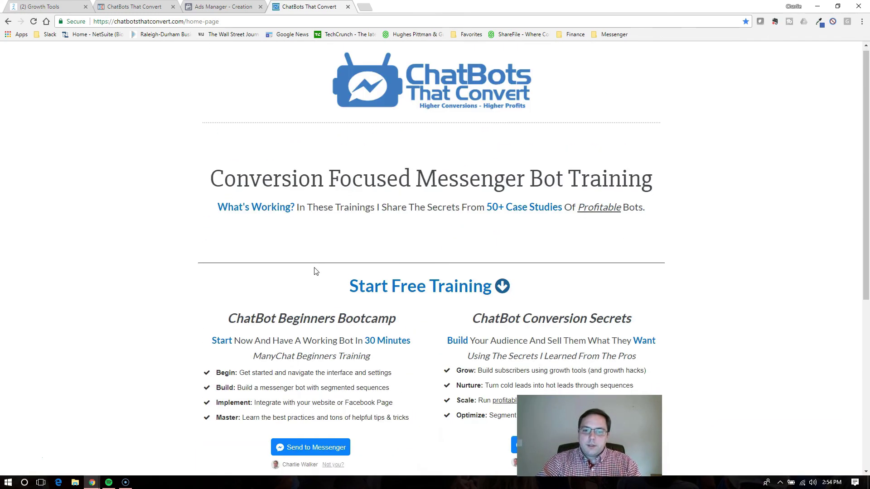
{"action": "scroll", "coordinate": [316, 271], "scroll_direction": "down", "scroll_amount": 4}
{"action": "scroll", "coordinate": [342, 246], "scroll_direction": "up", "scroll_amount": 4}
{"action": "scroll", "coordinate": [355, 247], "scroll_direction": "down", "scroll_amount": 1}
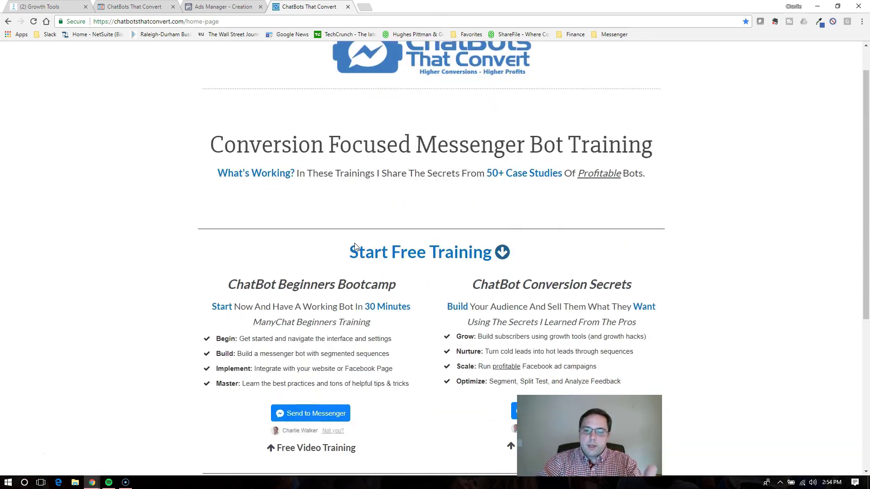
{"action": "scroll", "coordinate": [355, 247], "scroll_direction": "down", "scroll_amount": 1}
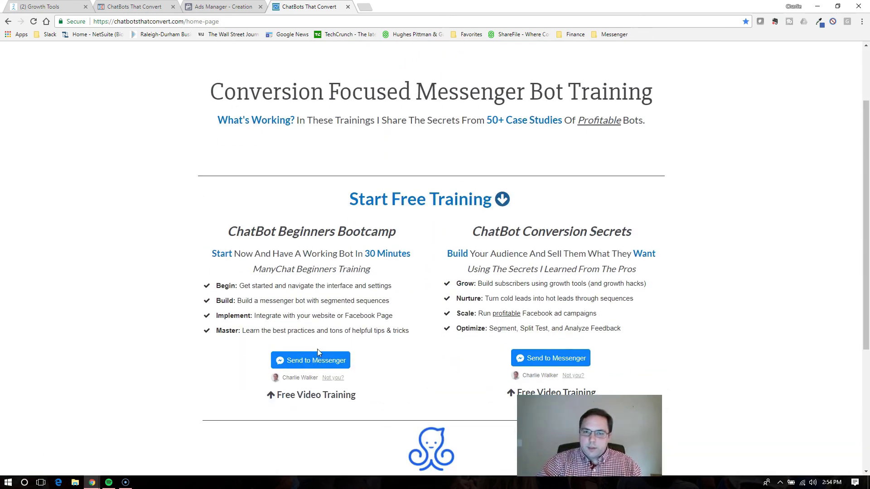
{"action": "left_click", "coordinate": [316, 363]}
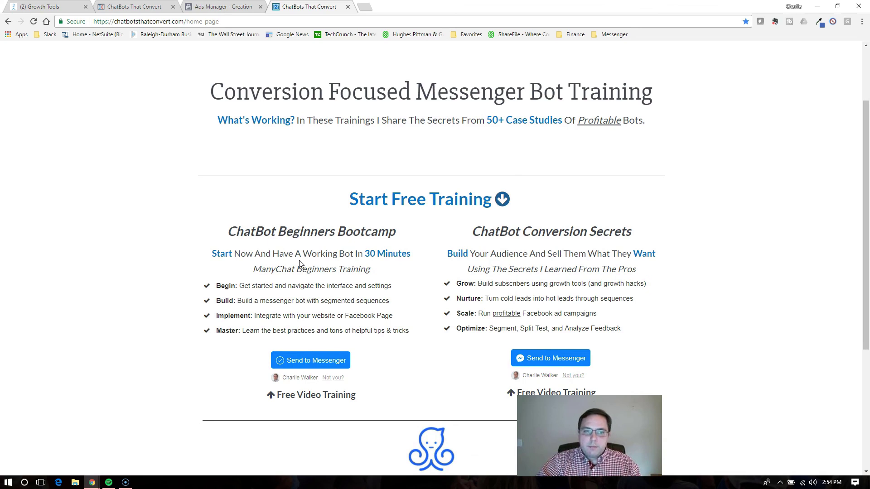